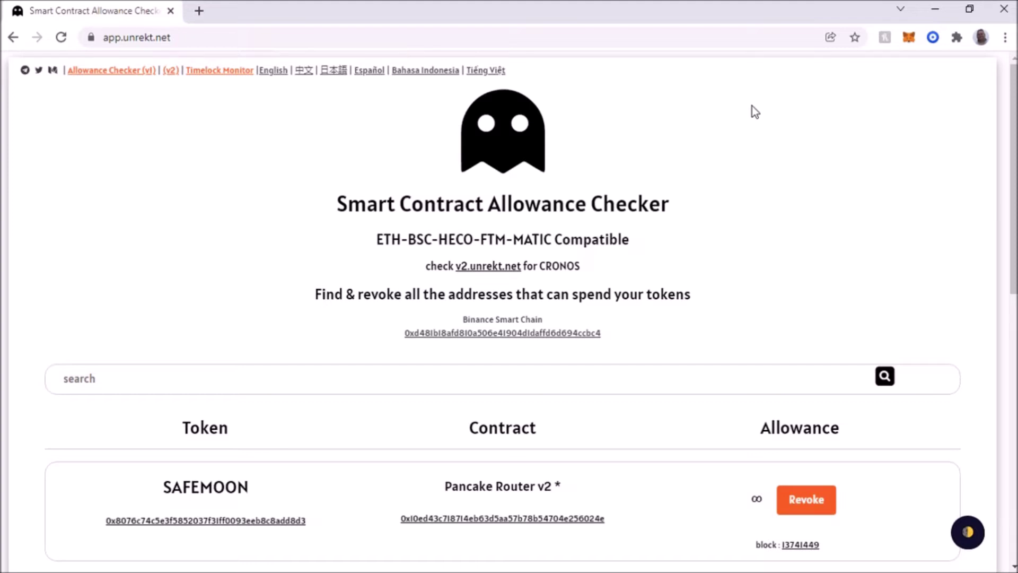
Step: Open MetaMask, scroll through its token assets including ADAMini, and open the account menu
{"action": "left_click", "coordinate": [909, 37]}
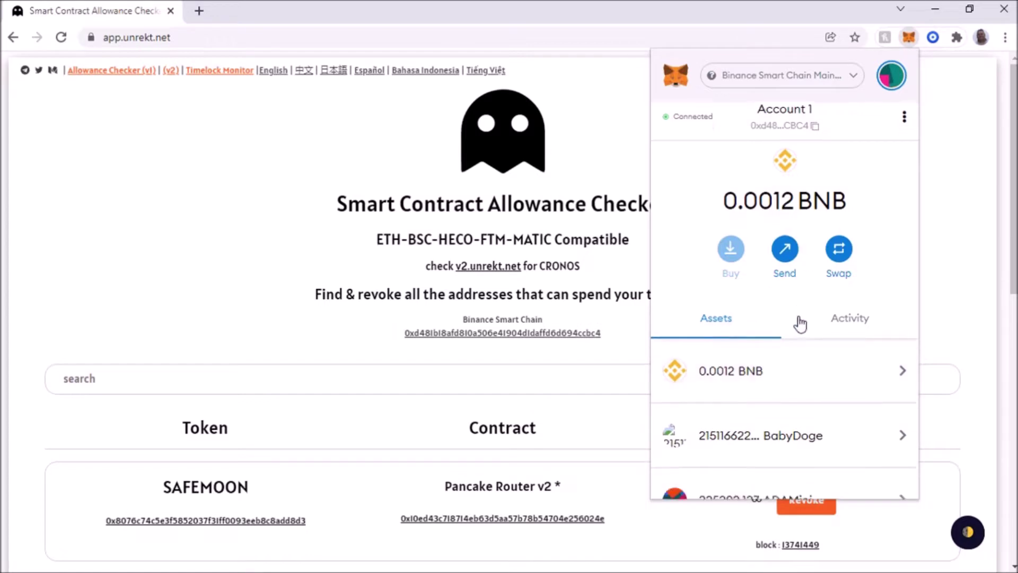
{"action": "scroll", "coordinate": [797, 325], "scroll_direction": "down", "scroll_amount": 10}
{"action": "scroll", "coordinate": [800, 325], "scroll_direction": "down", "scroll_amount": 5}
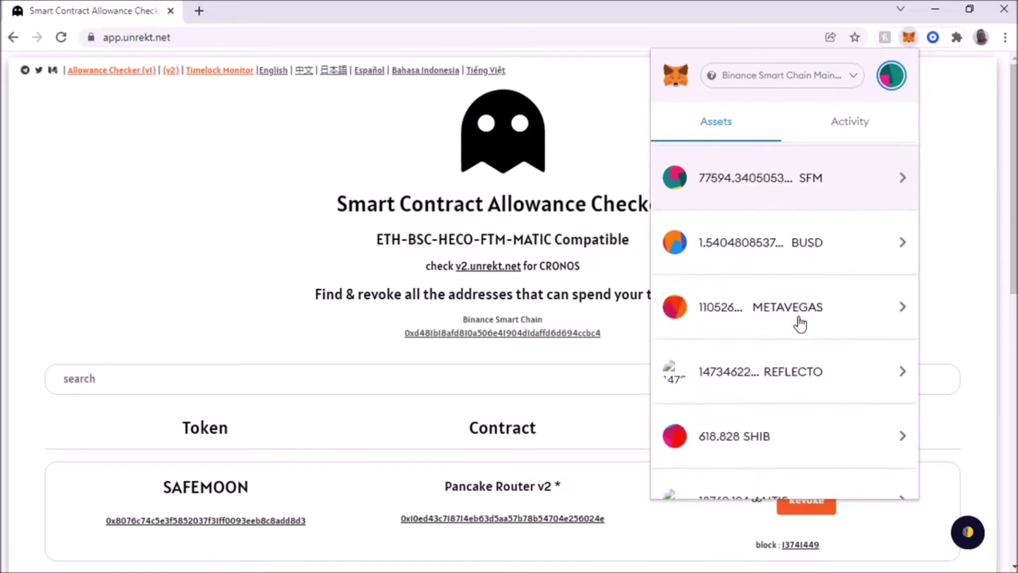
{"action": "scroll", "coordinate": [800, 325], "scroll_direction": "up", "scroll_amount": 10}
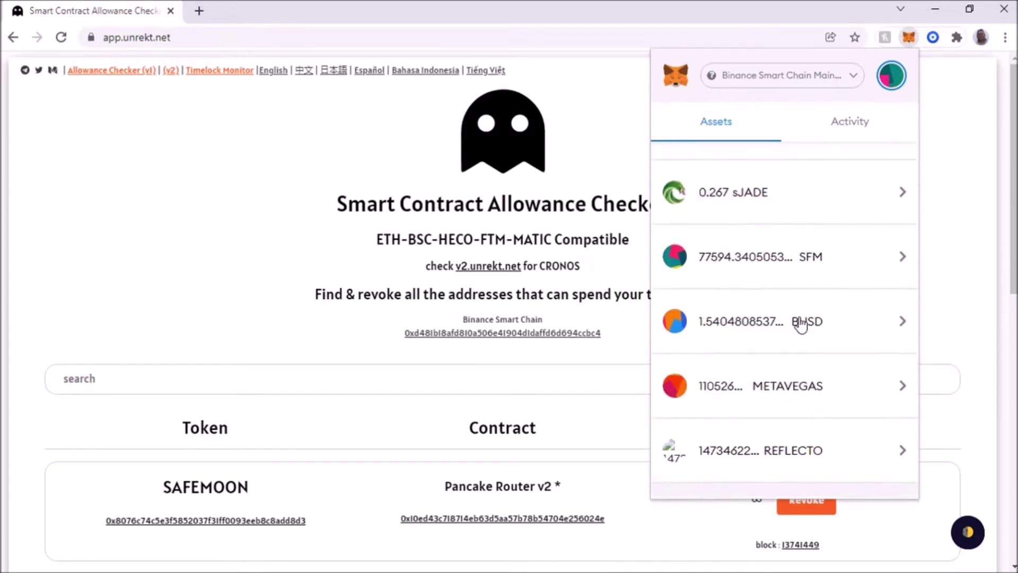
{"action": "scroll", "coordinate": [830, 346], "scroll_direction": "up", "scroll_amount": 5}
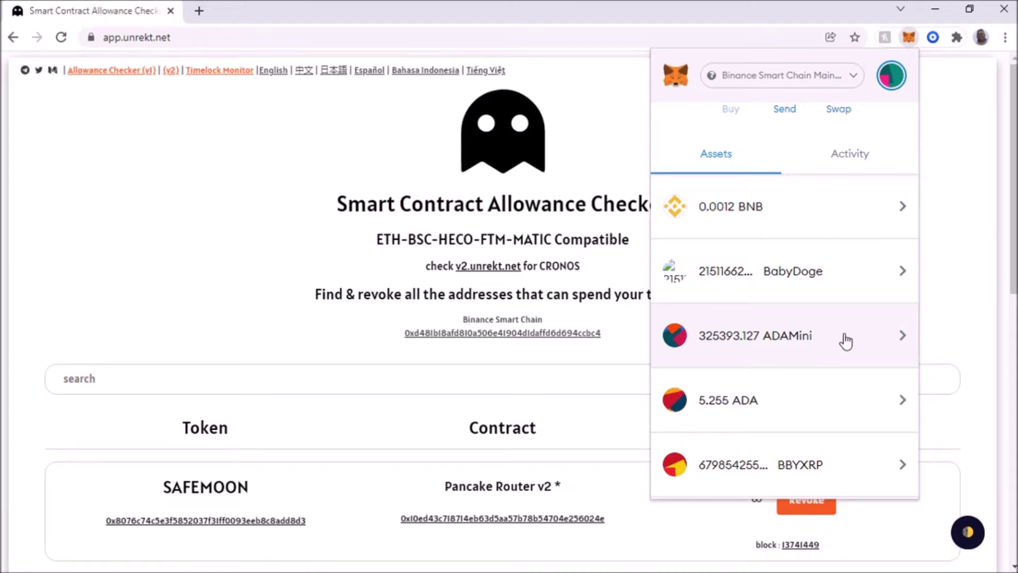
{"action": "scroll", "coordinate": [846, 340], "scroll_direction": "up", "scroll_amount": 3}
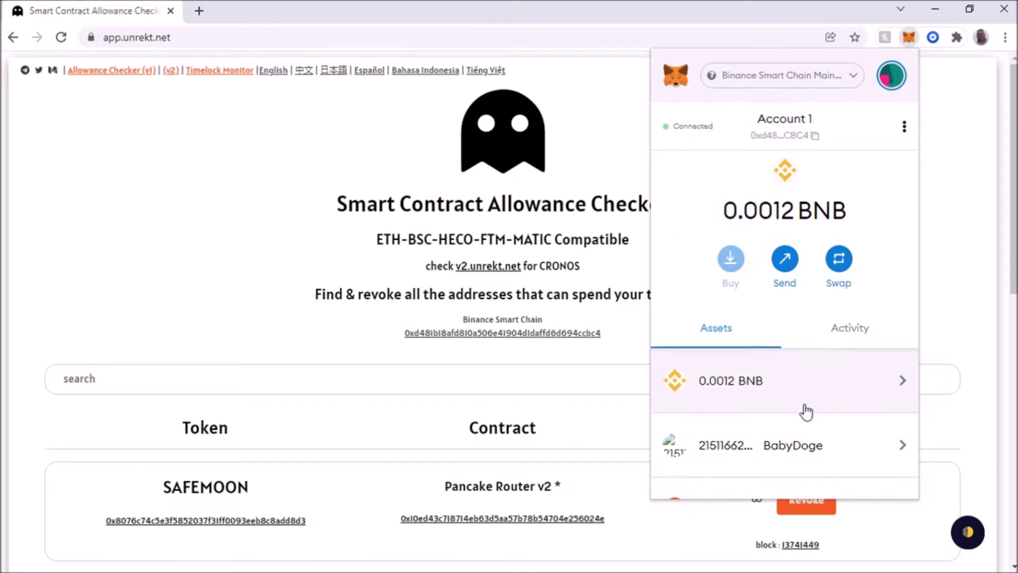
{"action": "left_click", "coordinate": [905, 127]}
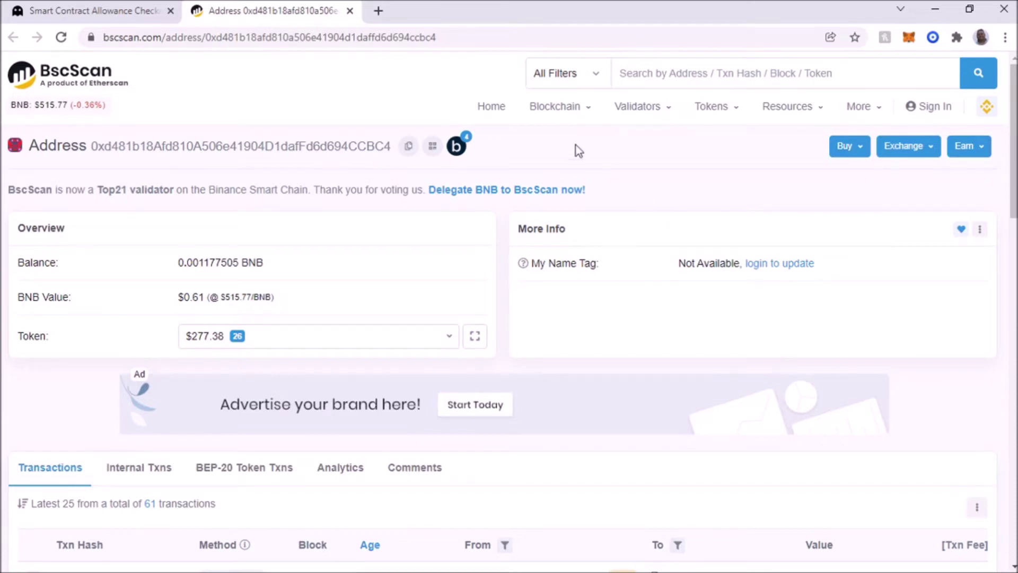
Step: Close the BscScan address tab (0.001177505 BNB, 61 transactions) to return to Unrekt
{"action": "left_click", "coordinate": [349, 10]}
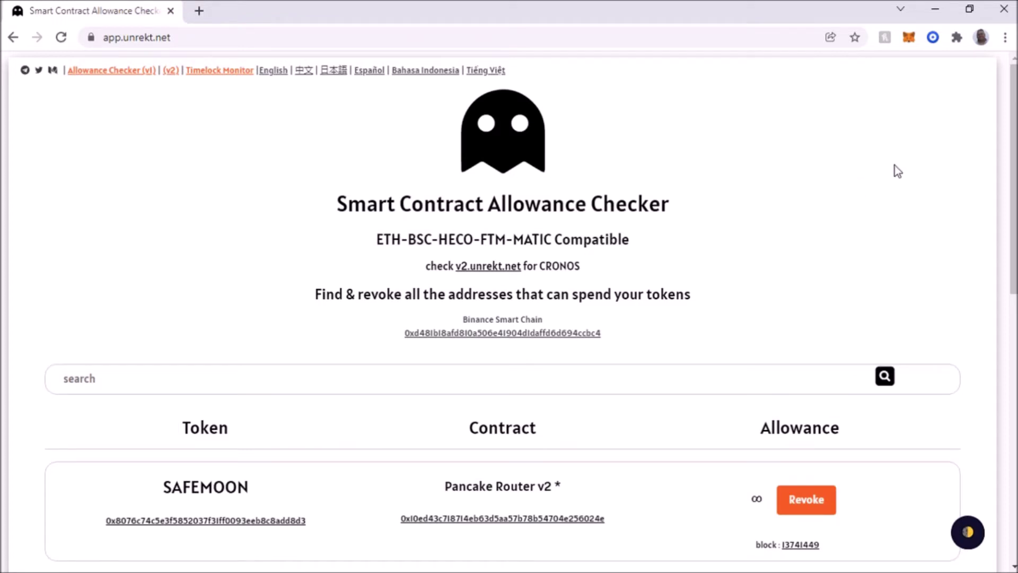
{"action": "scroll", "coordinate": [894, 165], "scroll_direction": "down", "scroll_amount": 1}
{"action": "scroll", "coordinate": [895, 170], "scroll_direction": "up", "scroll_amount": 1}
{"action": "scroll", "coordinate": [827, 212], "scroll_direction": "down", "scroll_amount": 4}
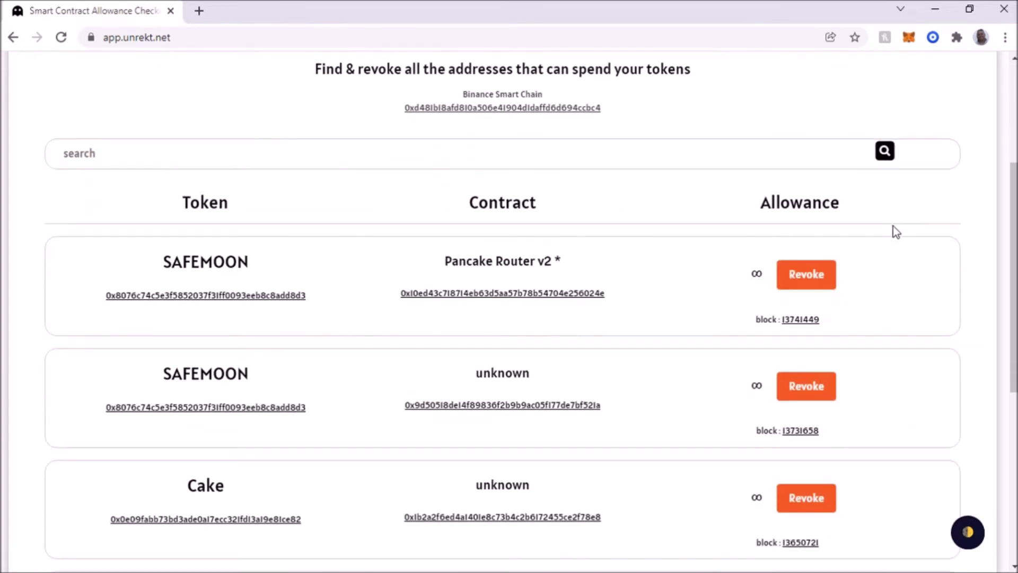
{"action": "scroll", "coordinate": [896, 233], "scroll_direction": "down", "scroll_amount": 3}
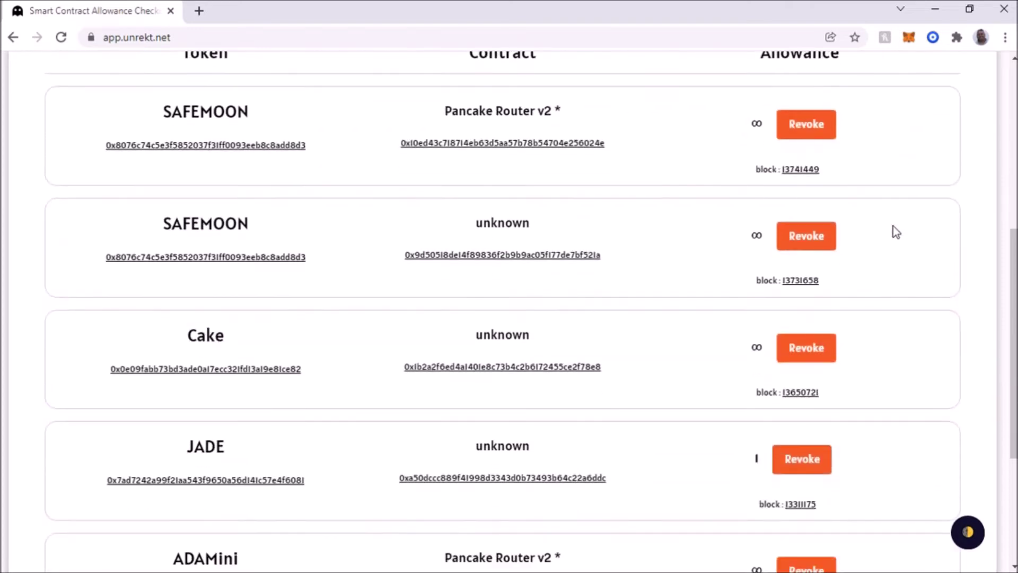
{"action": "scroll", "coordinate": [896, 233], "scroll_direction": "down", "scroll_amount": 1}
{"action": "scroll", "coordinate": [895, 232], "scroll_direction": "up", "scroll_amount": 4}
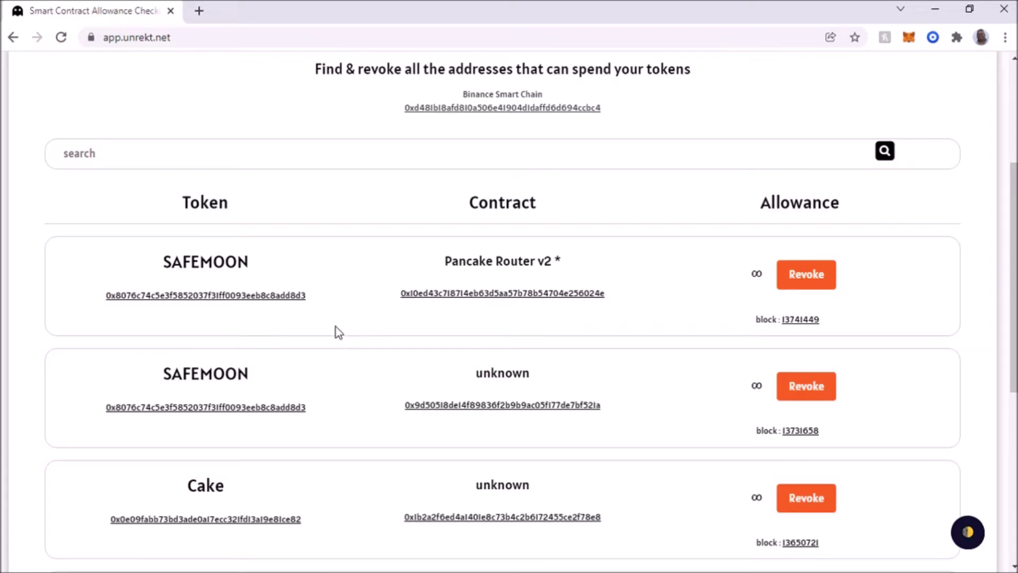
{"action": "scroll", "coordinate": [336, 328], "scroll_direction": "down", "scroll_amount": 5}
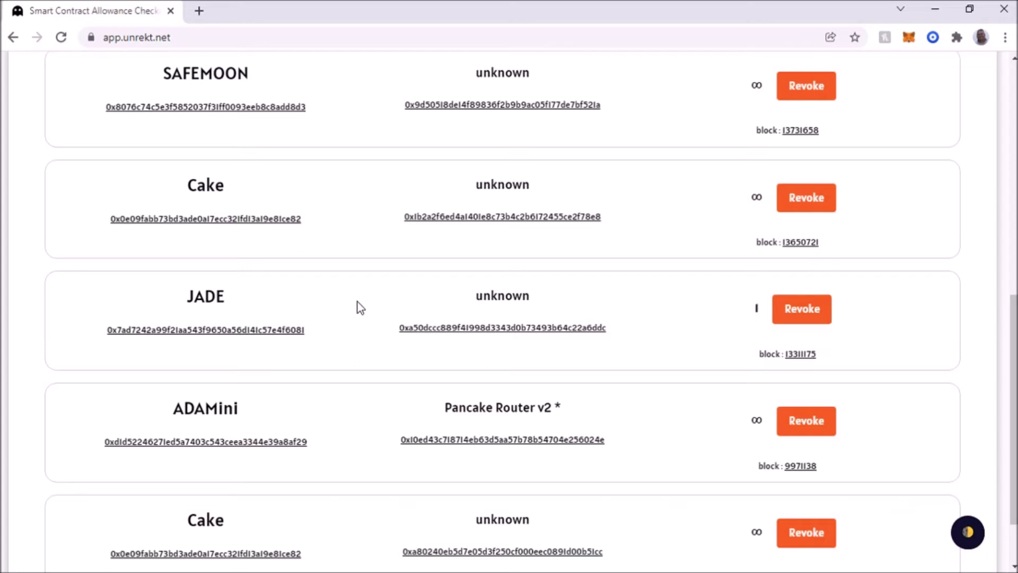
{"action": "scroll", "coordinate": [357, 302], "scroll_direction": "down", "scroll_amount": 3}
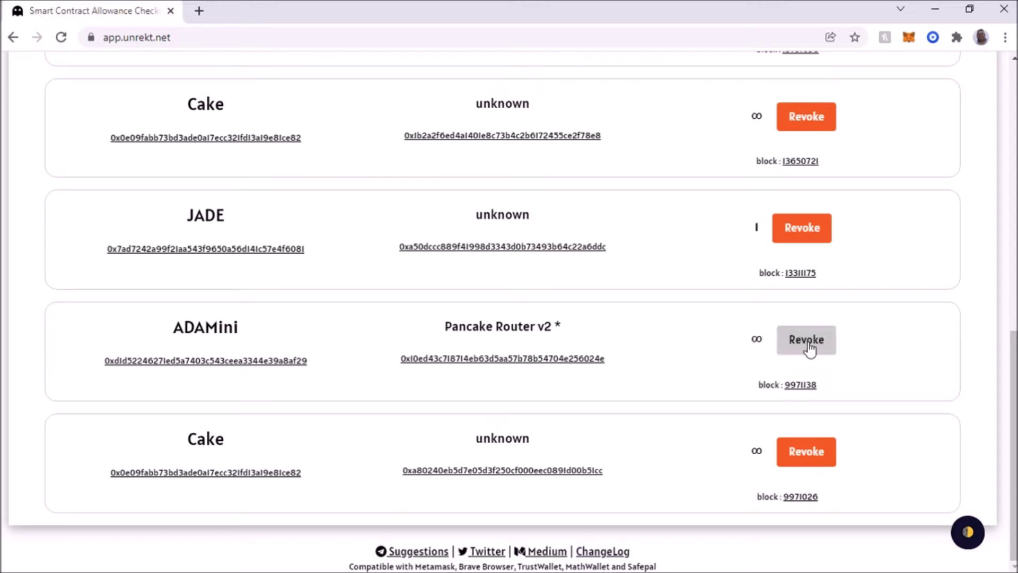
Step: Revoke the ADAMini row's Pancake Router v2 allowance and confirm it in the MetaMask notification
{"action": "left_click", "coordinate": [808, 344]}
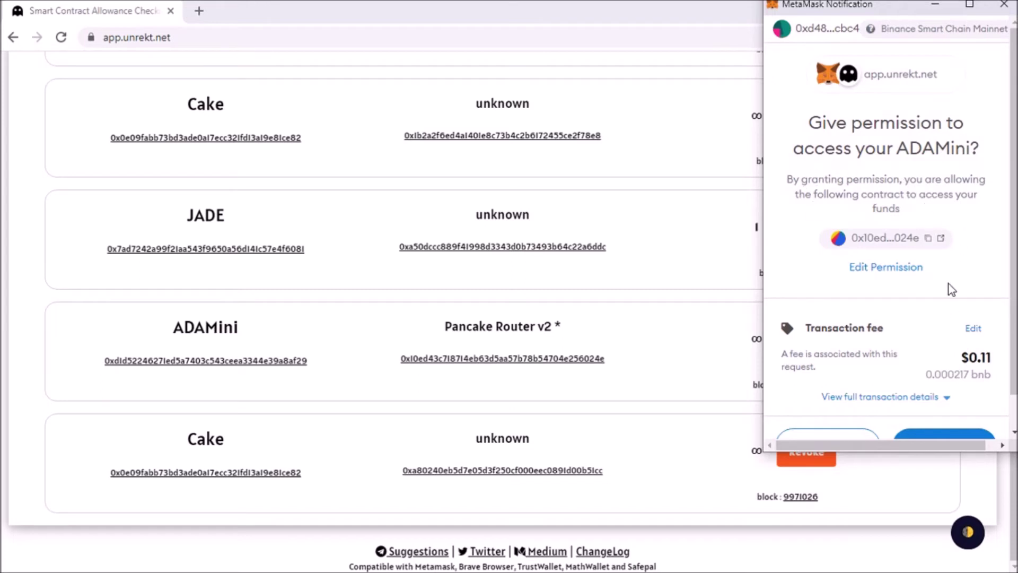
{"action": "scroll", "coordinate": [949, 273], "scroll_direction": "down", "scroll_amount": 1}
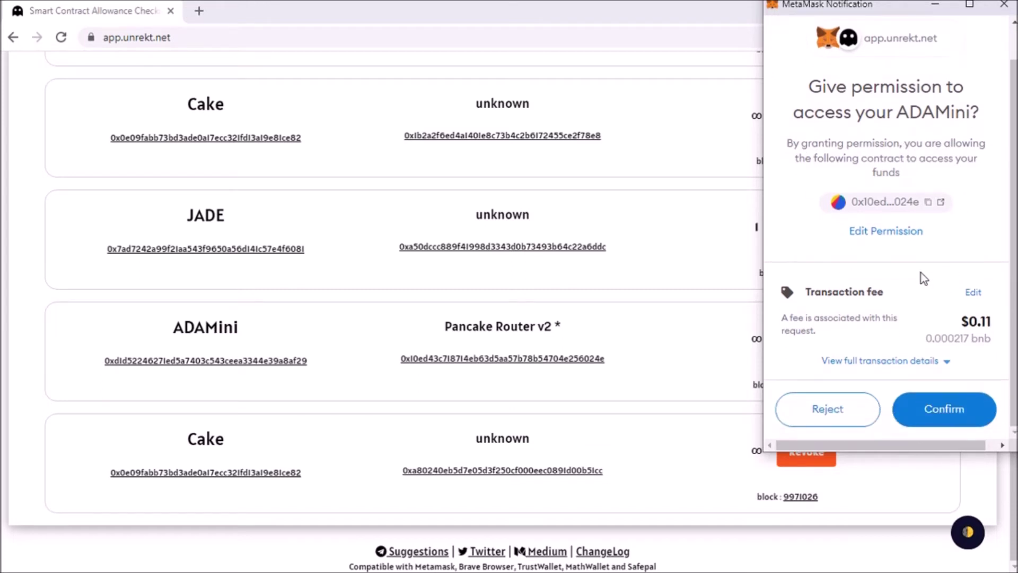
{"action": "left_click", "coordinate": [959, 413]}
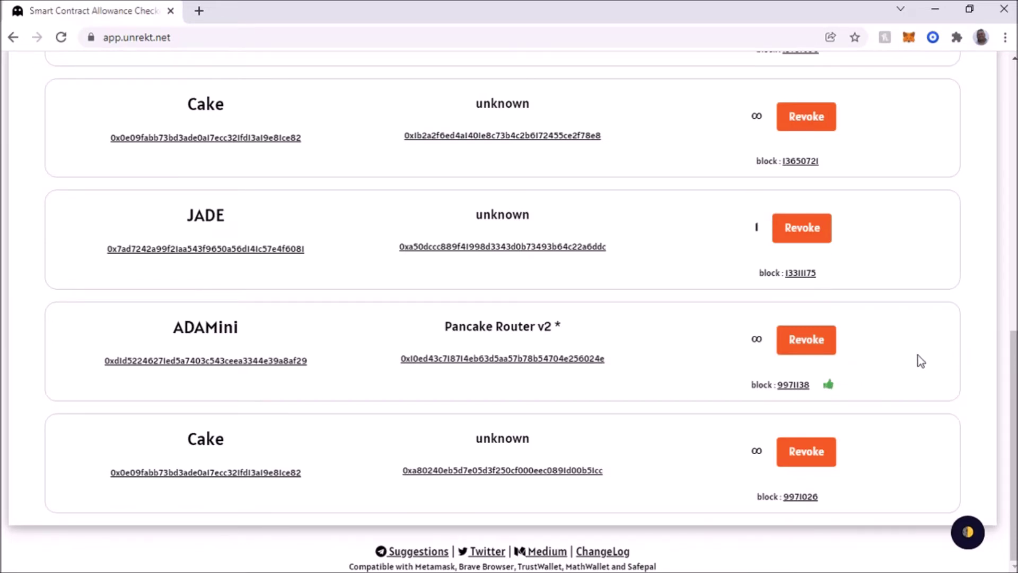
{"action": "scroll", "coordinate": [918, 356], "scroll_direction": "up", "scroll_amount": 5}
Step: Reload Unrekt and reconnect the wallet; the list now ends with JADE and Cake, without ADAMini
{"action": "scroll", "coordinate": [917, 355], "scroll_direction": "up", "scroll_amount": 5}
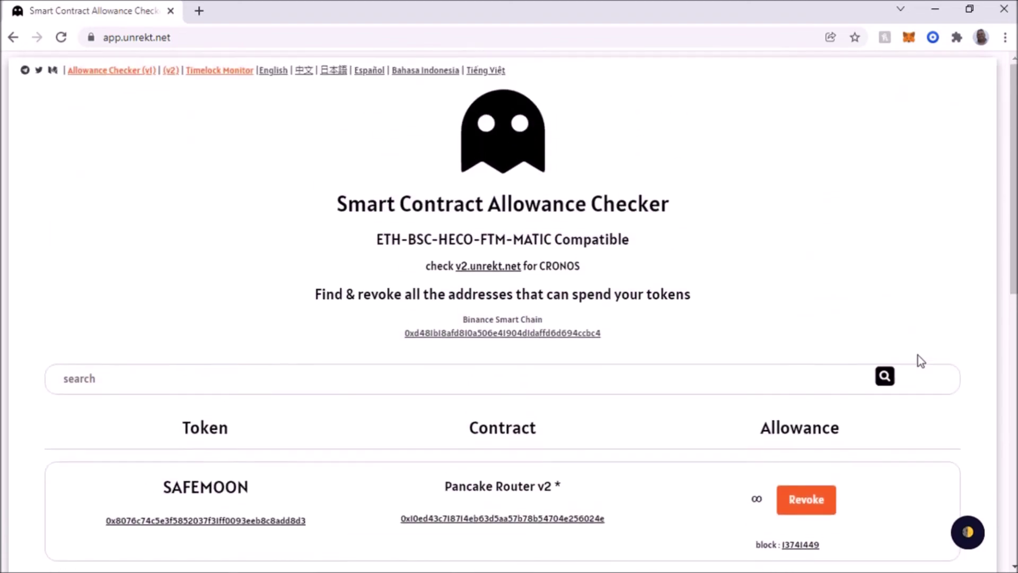
{"action": "left_click", "coordinate": [61, 37]}
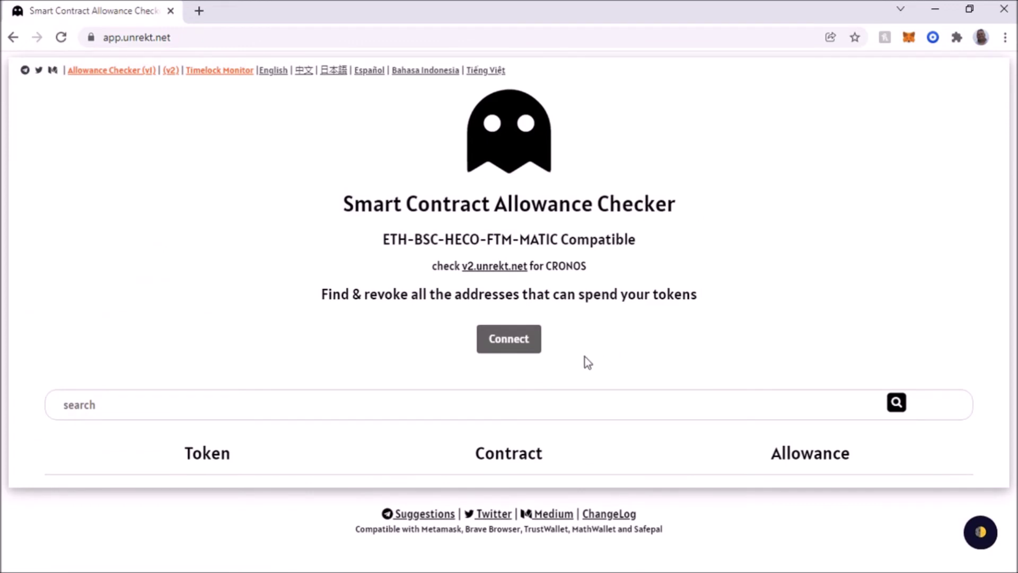
{"action": "left_click", "coordinate": [506, 354]}
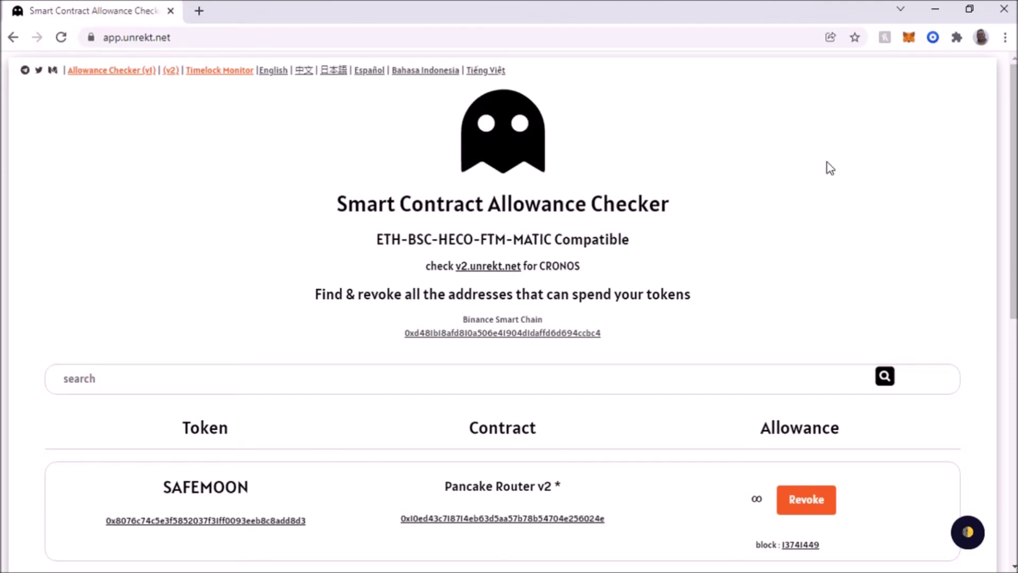
{"action": "scroll", "coordinate": [827, 163], "scroll_direction": "down", "scroll_amount": 9}
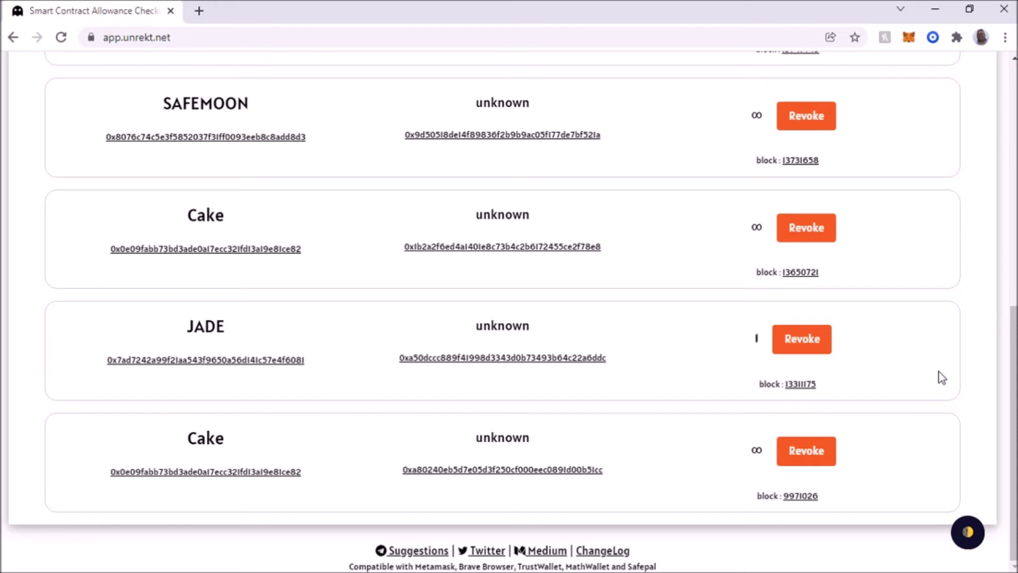
{"action": "scroll", "coordinate": [939, 378], "scroll_direction": "up", "scroll_amount": 4}
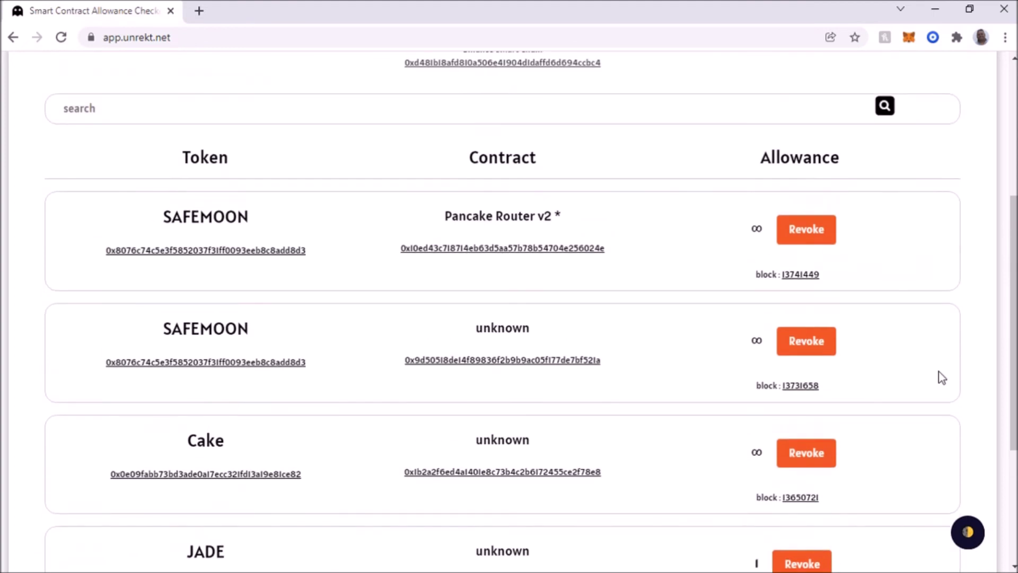
{"action": "scroll", "coordinate": [949, 345], "scroll_direction": "down", "scroll_amount": 1}
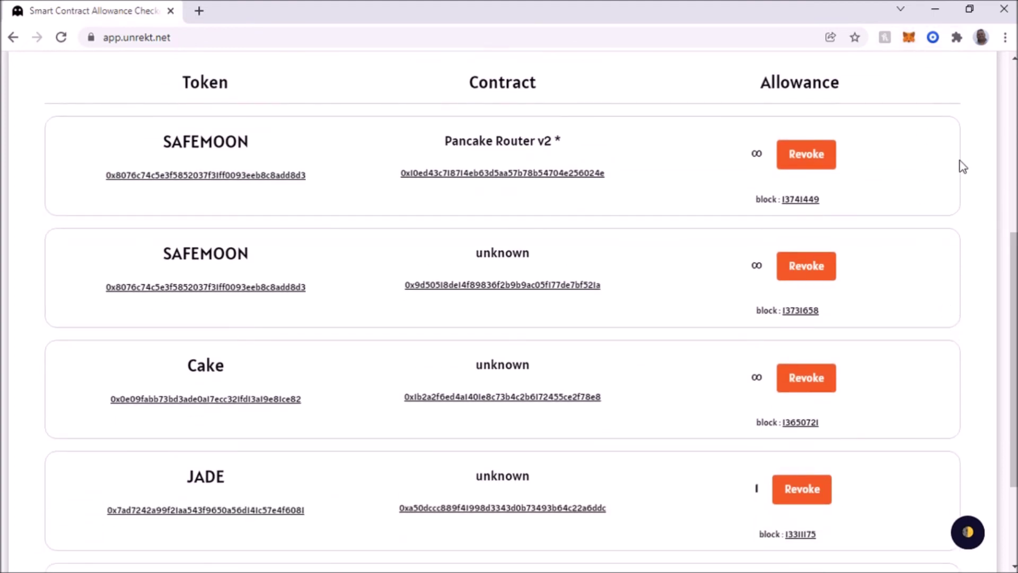
{"action": "scroll", "coordinate": [963, 166], "scroll_direction": "down", "scroll_amount": 2}
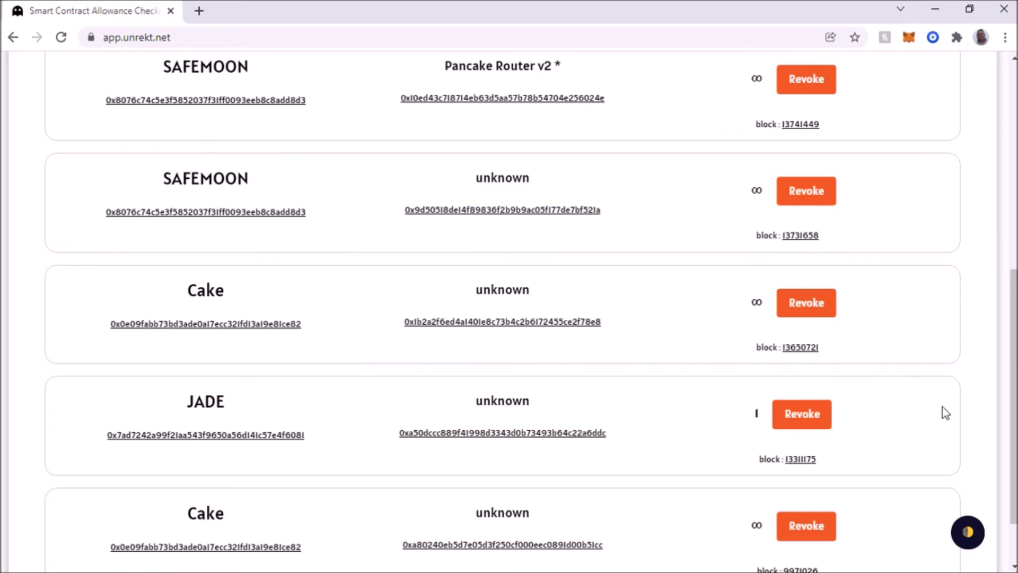
{"action": "scroll", "coordinate": [942, 407], "scroll_direction": "down", "scroll_amount": 2}
{"action": "scroll", "coordinate": [942, 406], "scroll_direction": "up", "scroll_amount": 7}
{"action": "scroll", "coordinate": [942, 413], "scroll_direction": "up", "scroll_amount": 3}
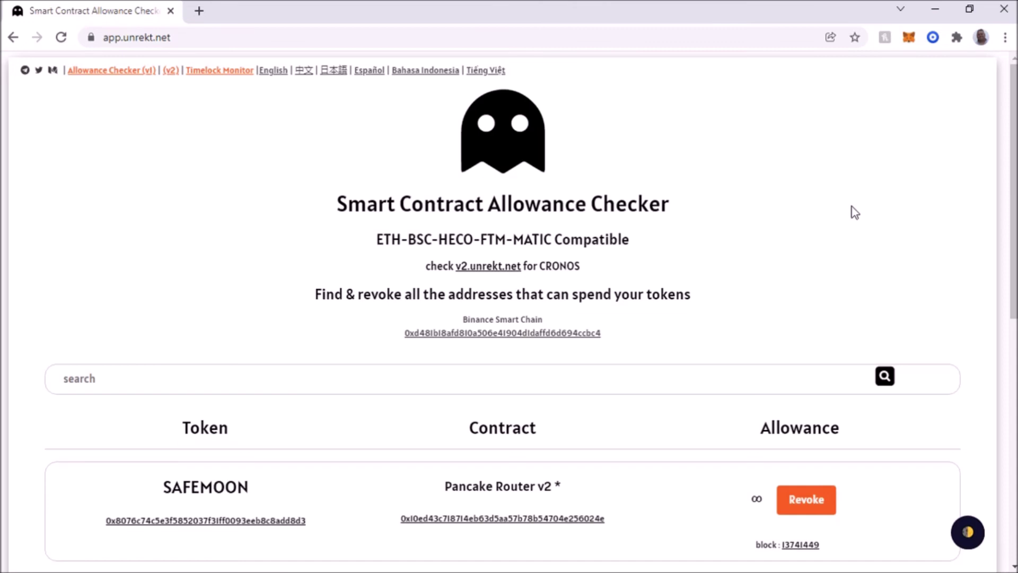
{"action": "scroll", "coordinate": [934, 236], "scroll_direction": "down", "scroll_amount": 4}
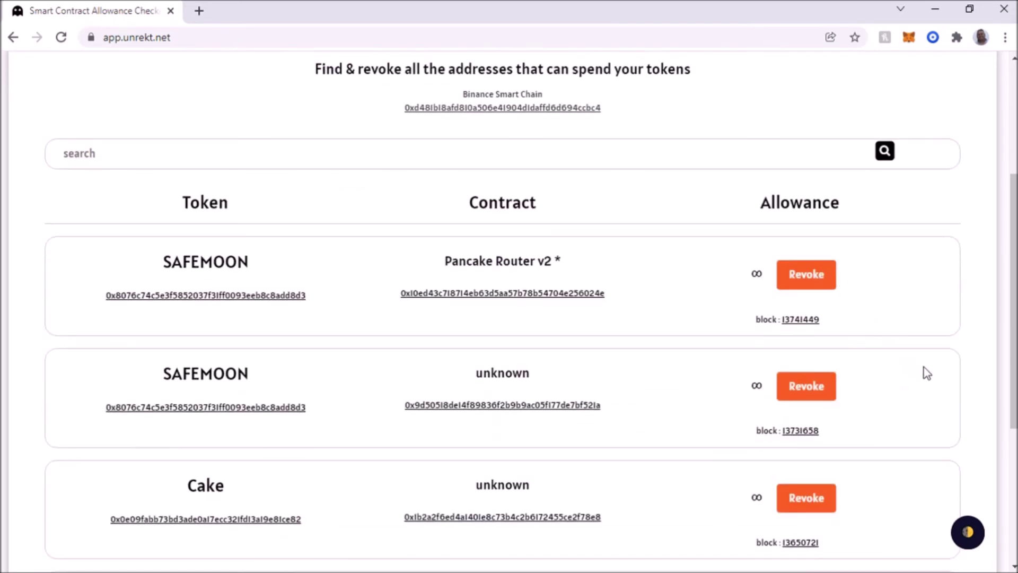
{"action": "scroll", "coordinate": [936, 367], "scroll_direction": "up", "scroll_amount": 4}
{"action": "scroll", "coordinate": [942, 364], "scroll_direction": "down", "scroll_amount": 3}
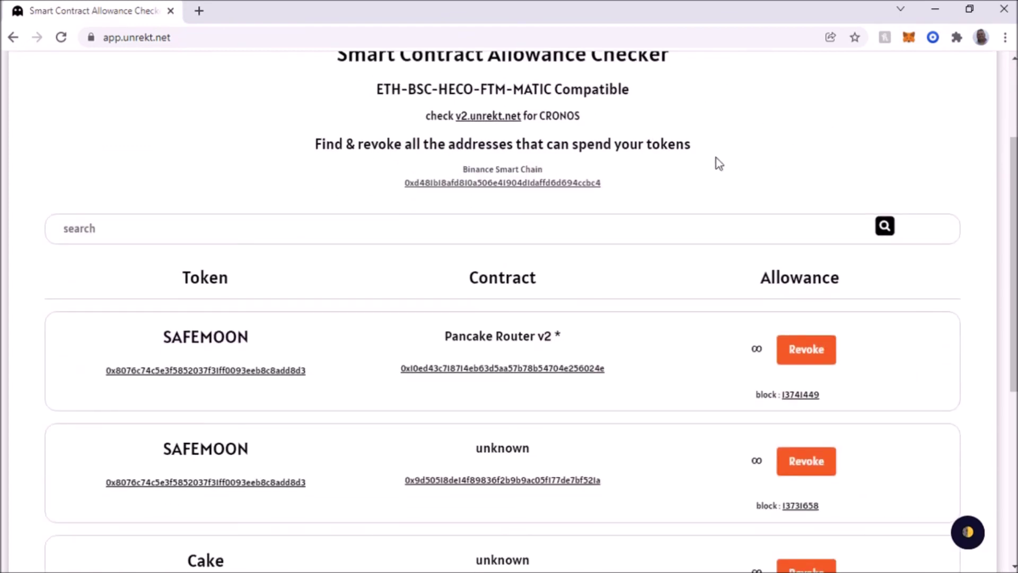
{"action": "scroll", "coordinate": [863, 185], "scroll_direction": "up", "scroll_amount": 3}
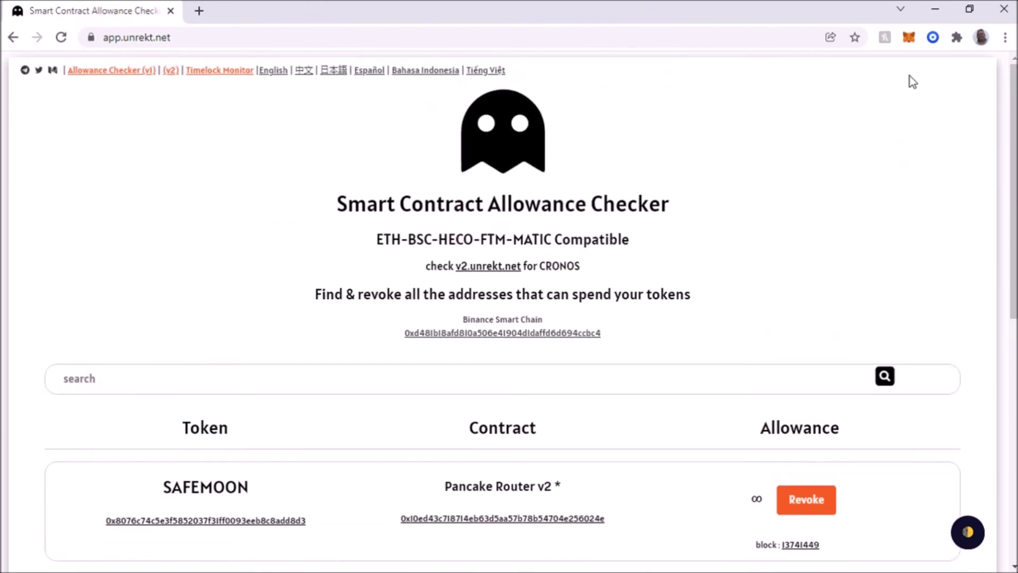
{"action": "scroll", "coordinate": [883, 202], "scroll_direction": "down", "scroll_amount": 3}
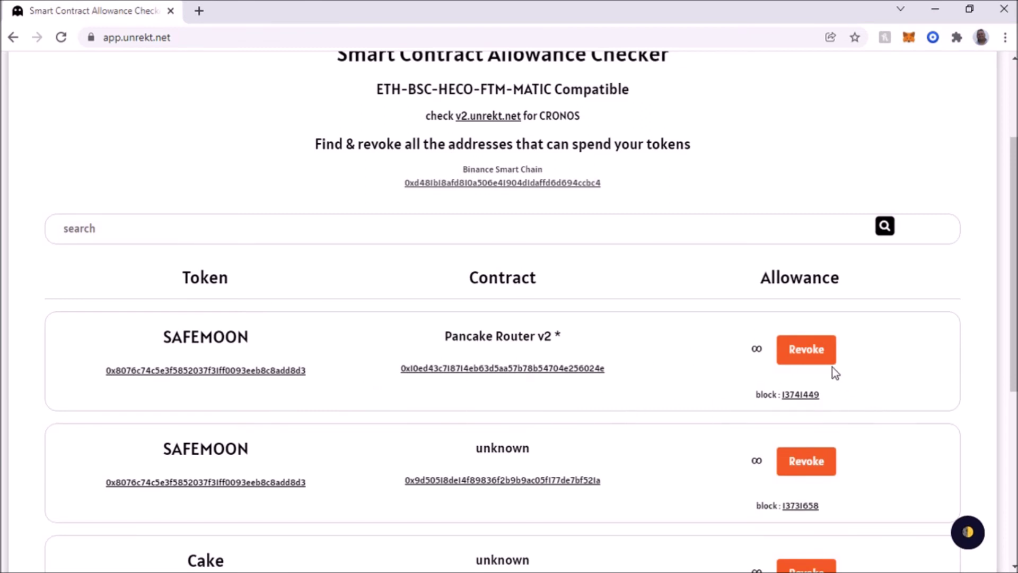
{"action": "left_click", "coordinate": [814, 363]}
{"action": "scroll", "coordinate": [945, 339], "scroll_direction": "down", "scroll_amount": 4}
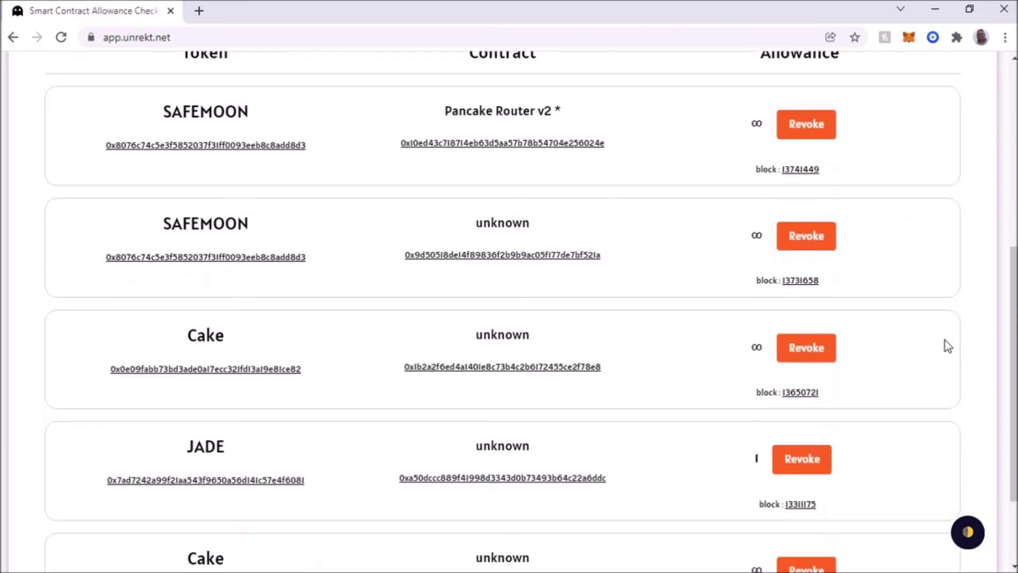
{"action": "scroll", "coordinate": [945, 340], "scroll_direction": "up", "scroll_amount": 1}
{"action": "scroll", "coordinate": [944, 340], "scroll_direction": "up", "scroll_amount": 5}
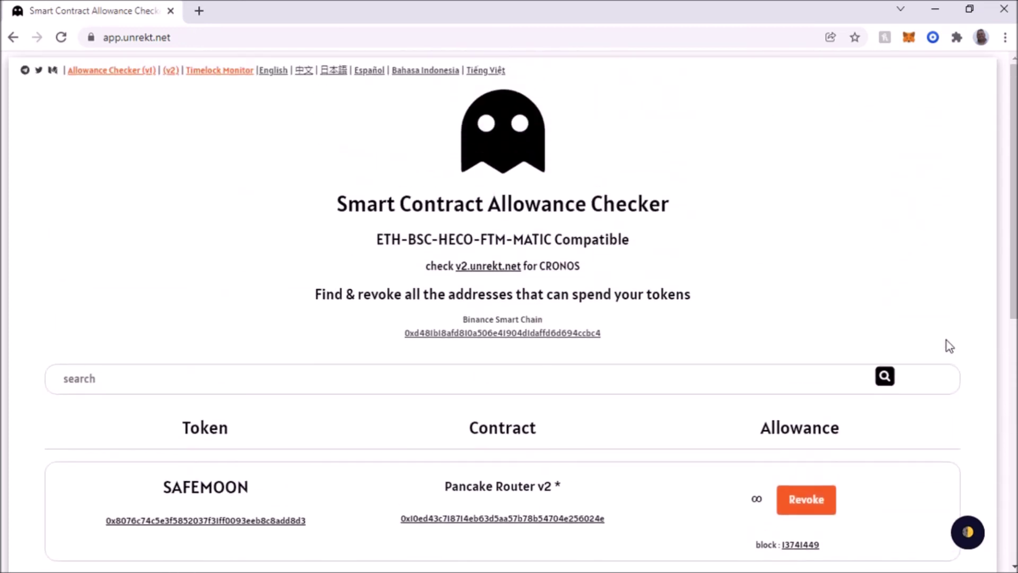